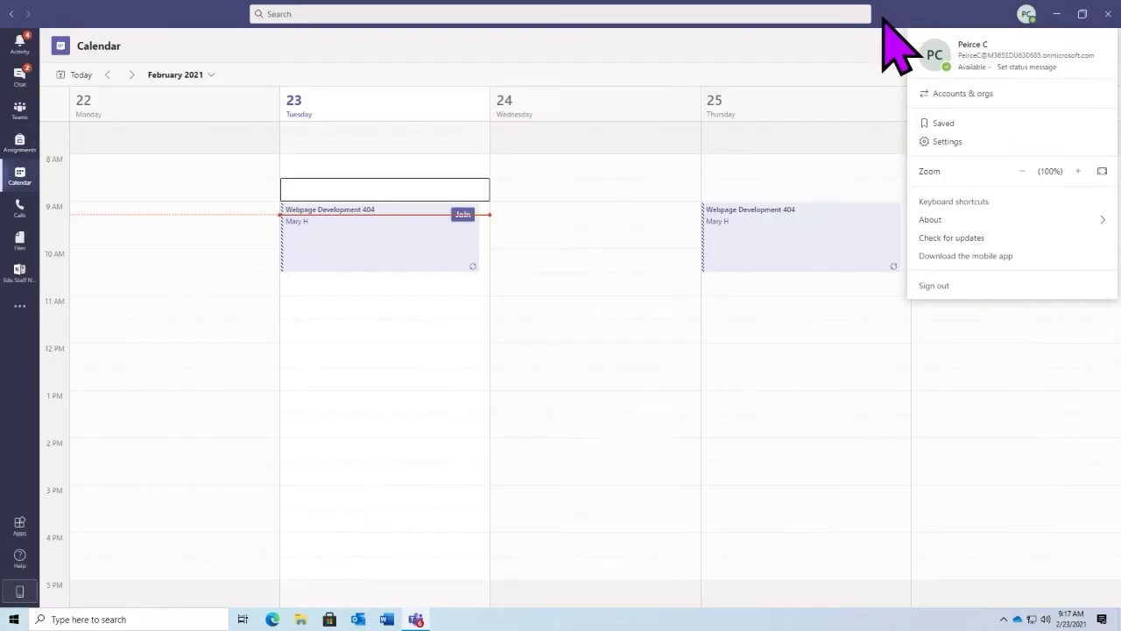
- Restart Teams and create a meeting in the Tuesday, Feb 23, 9:00–11:00 AM calendar slot
click(1108, 14)
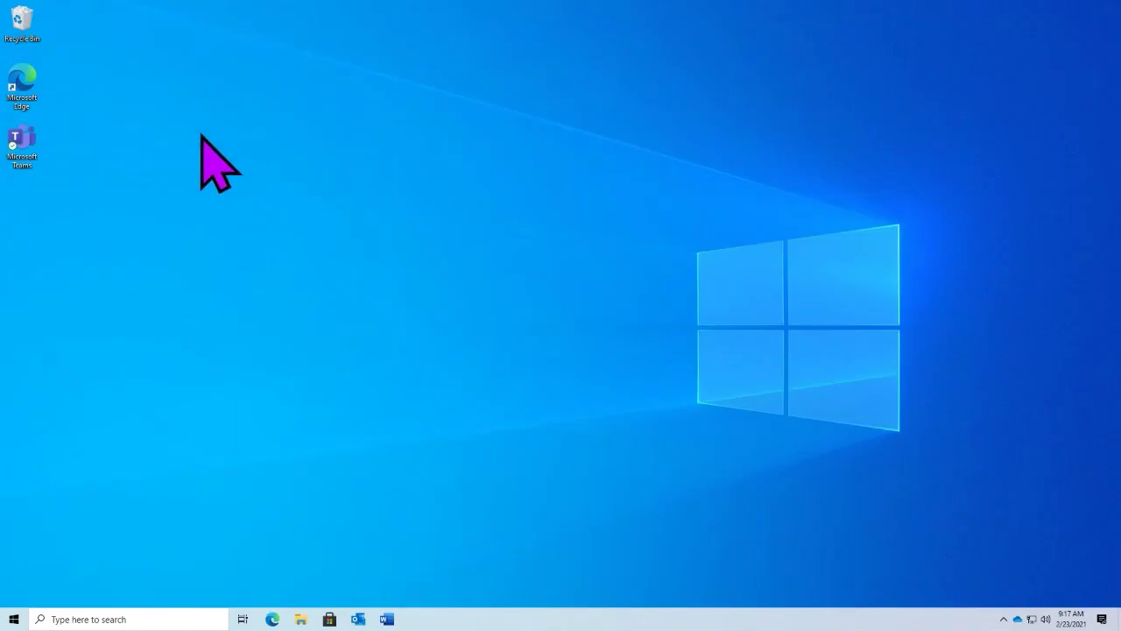
double_click(30, 145)
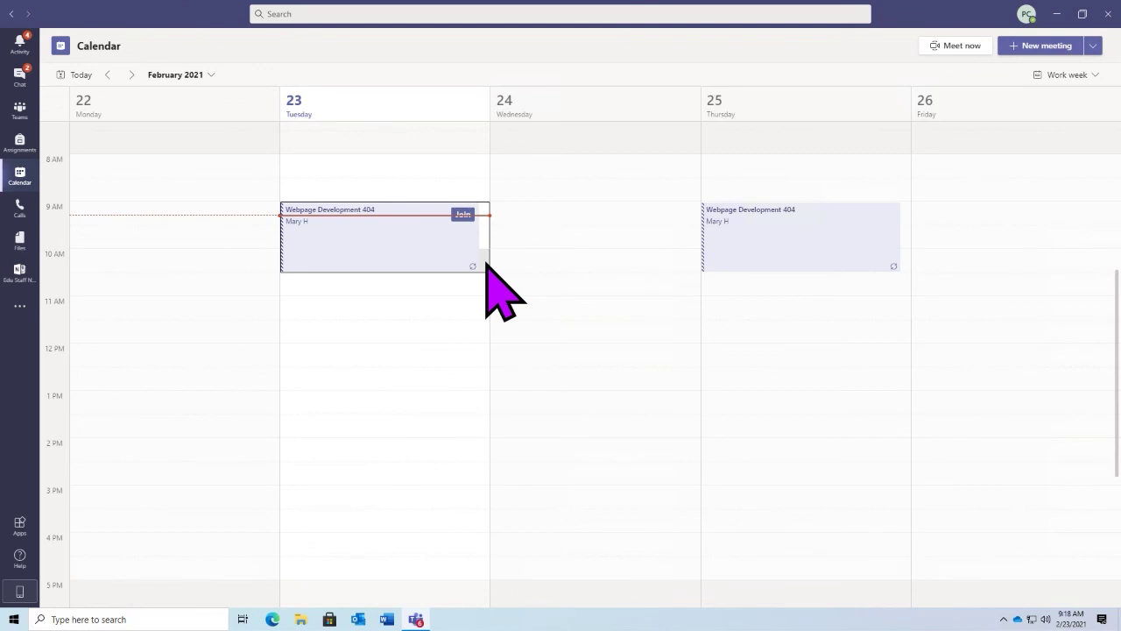
drag(485, 262, 482, 281)
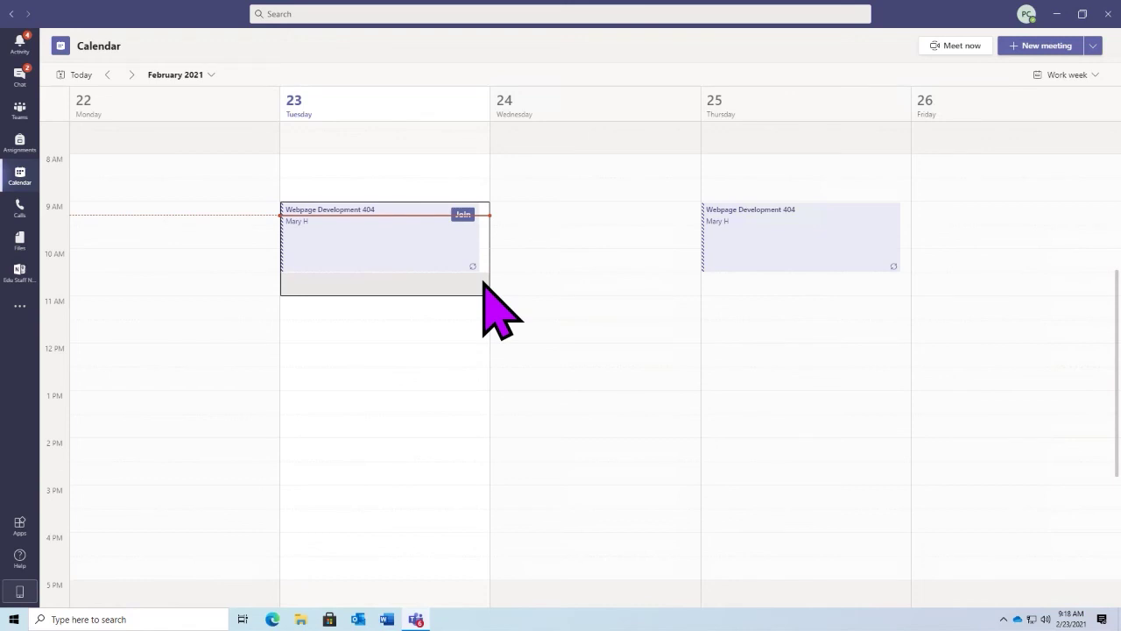
drag(482, 281, 483, 282)
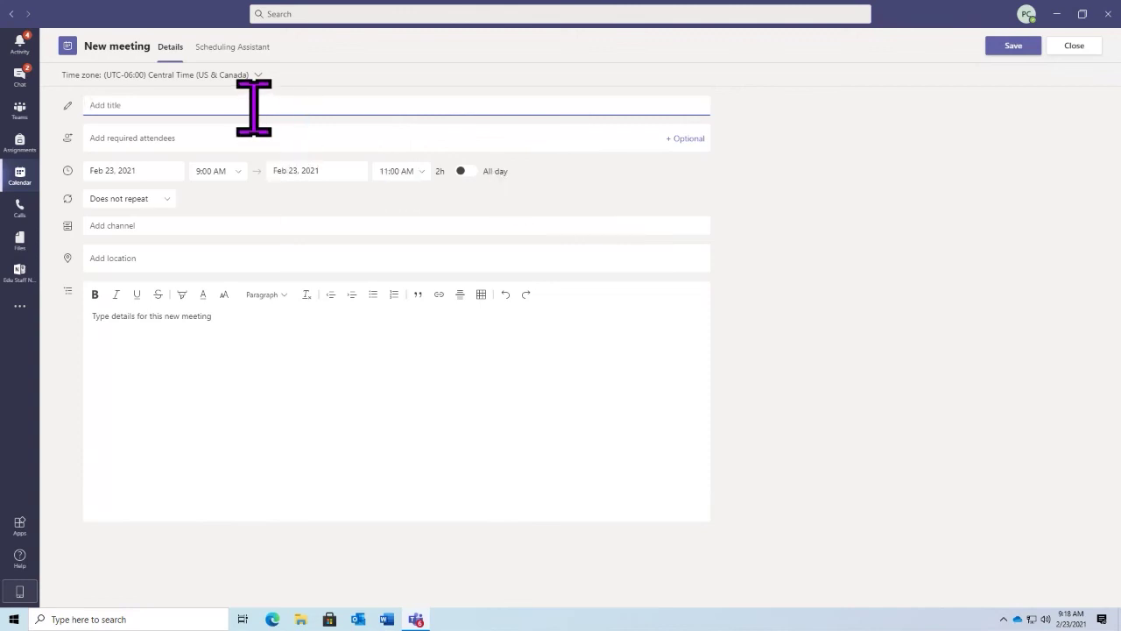
- Title the meeting 'Morning Meeting', add the Optional attendees field, and zoom the interface in twice
text(MONDA)
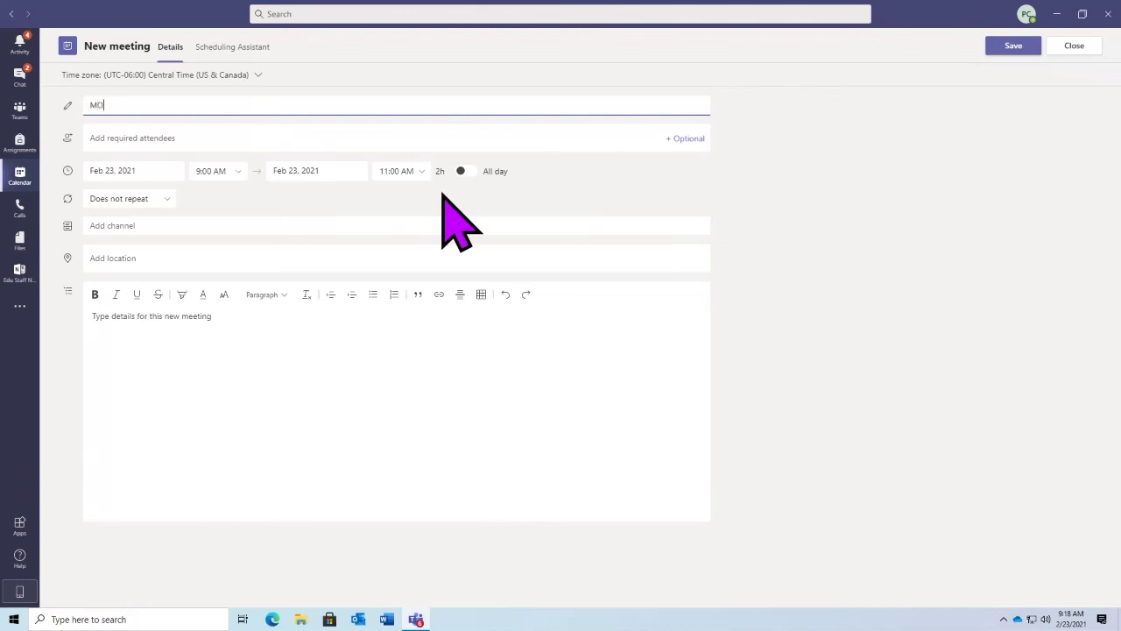
key(BackSpace)
key(BackSpace)
key(BackSpace)
key(BackSpace)
text(orning Meeting)
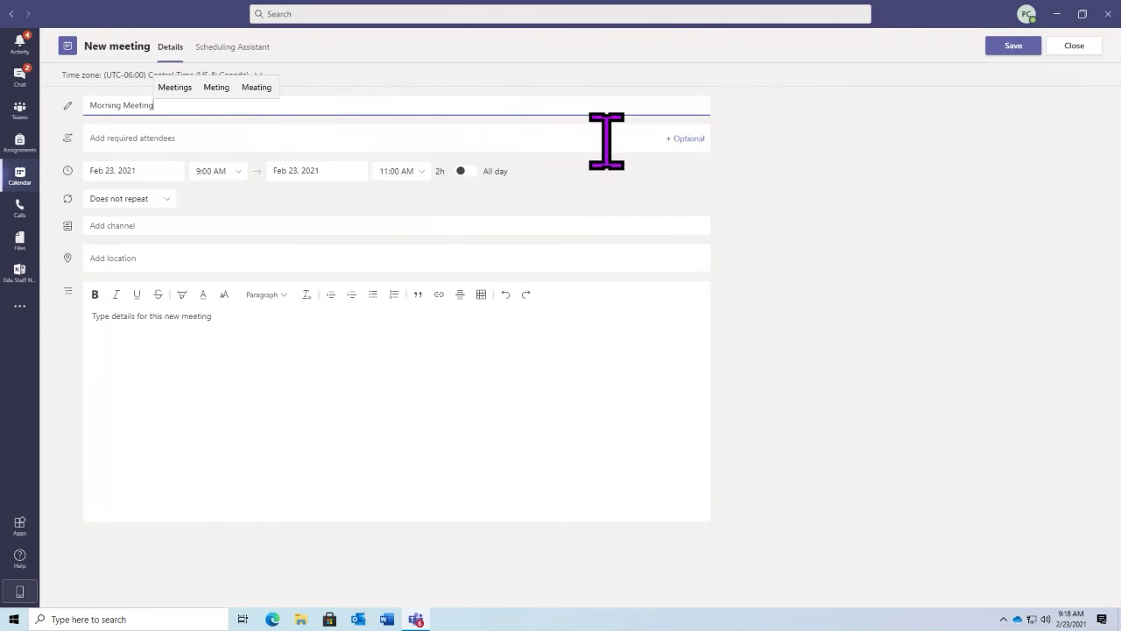
click(676, 138)
key(ctrl+equal)
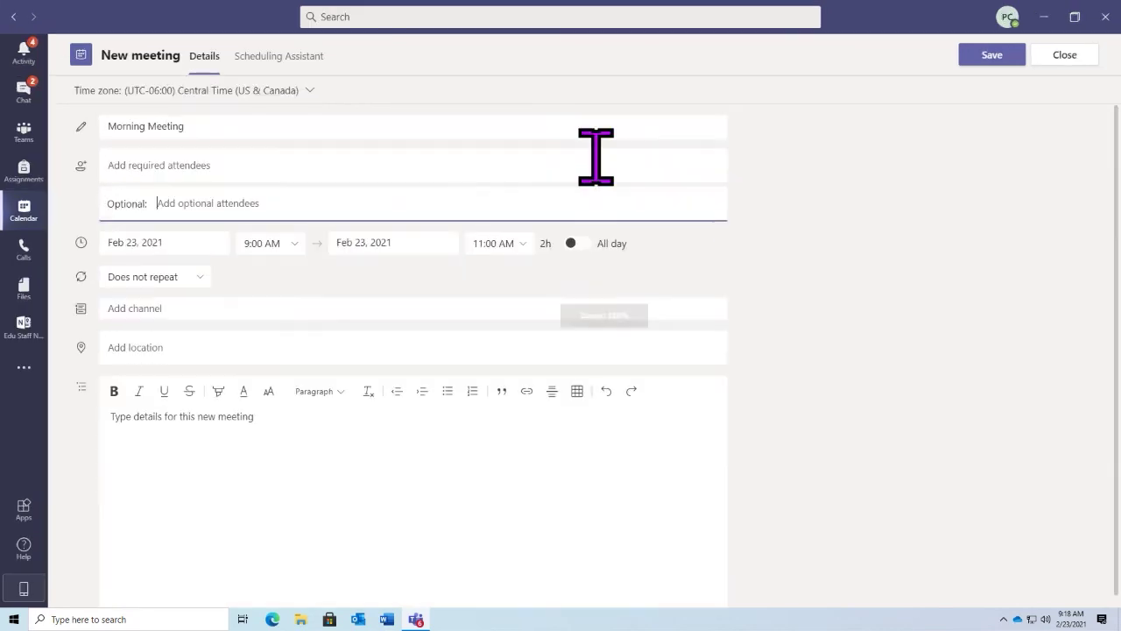
key(ctrl+equal)
click(254, 191)
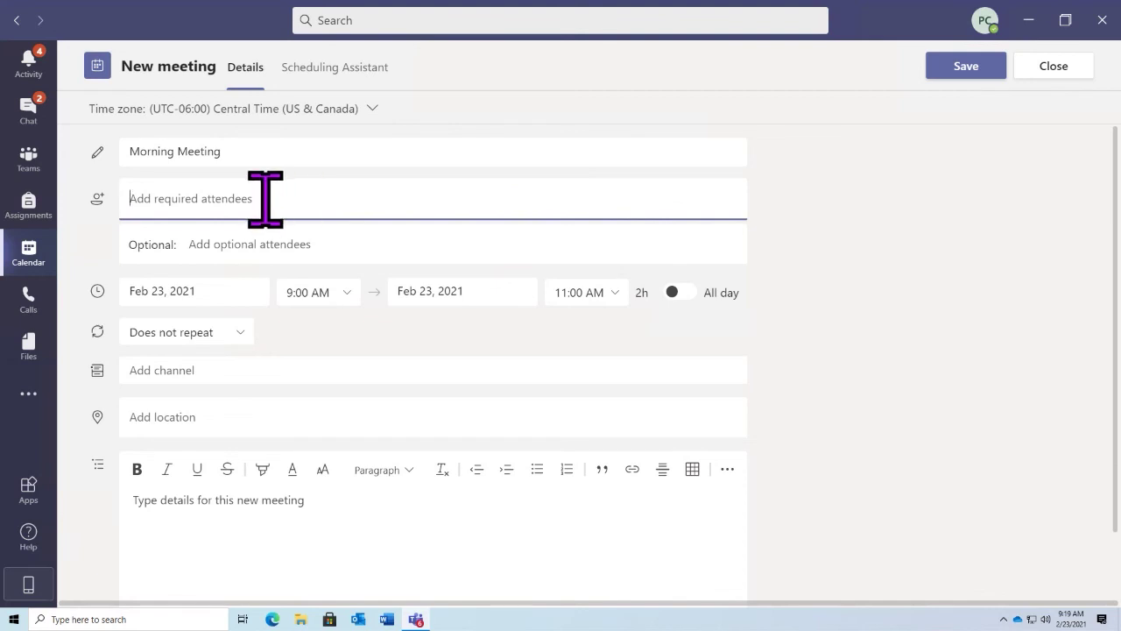
- Add one suggested colleague as a required attendee and another as an optional attendee
click(324, 244)
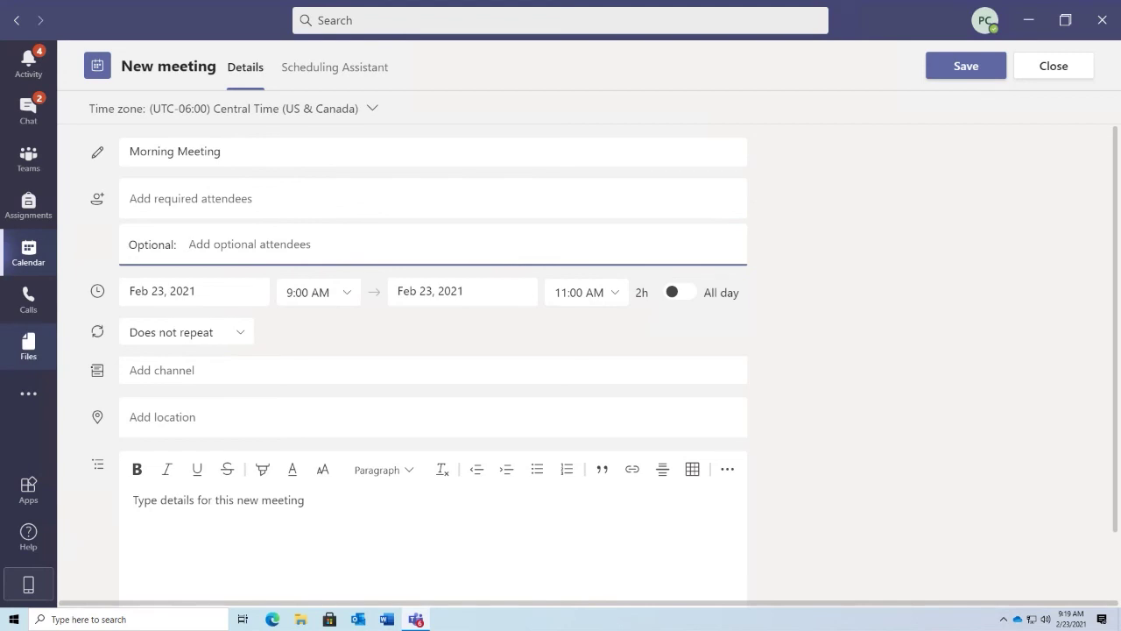
click(251, 195)
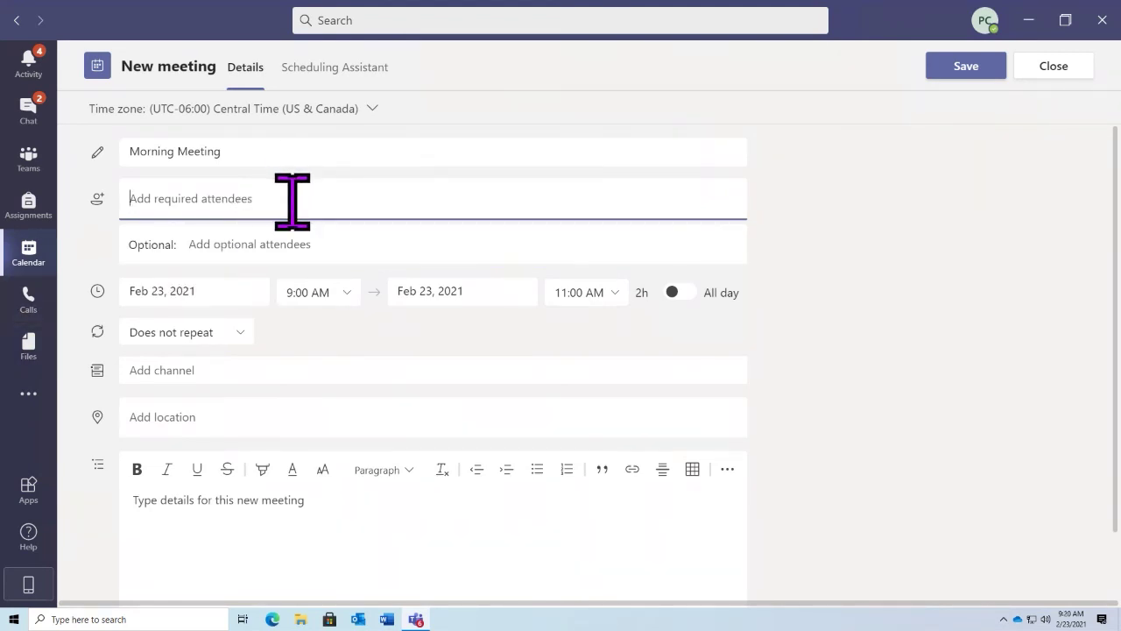
text(Alex)
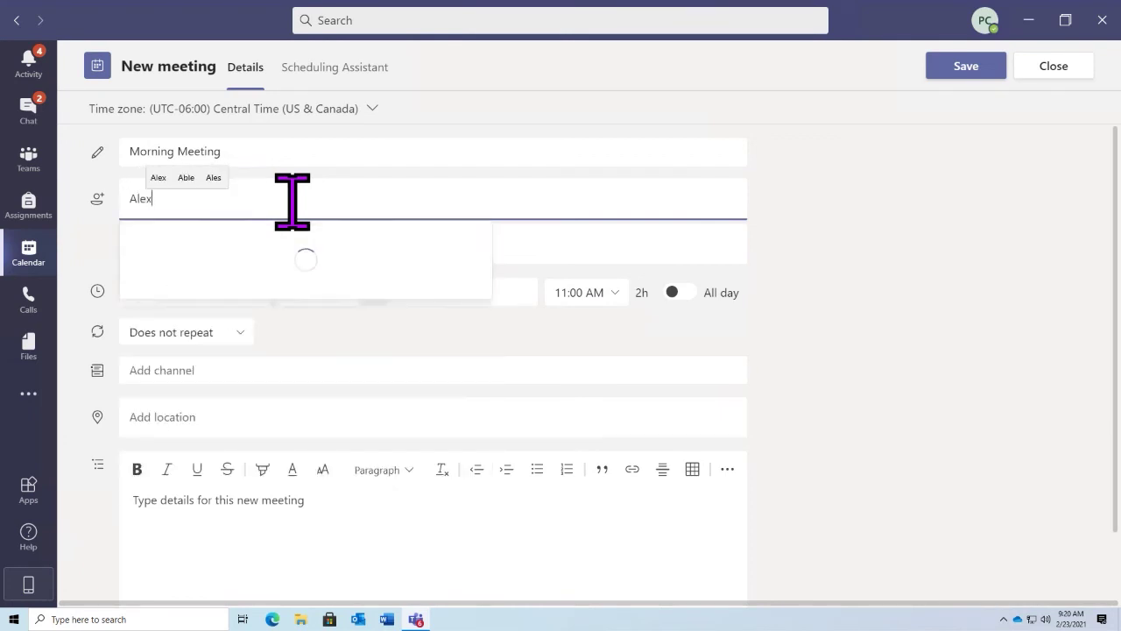
click(268, 238)
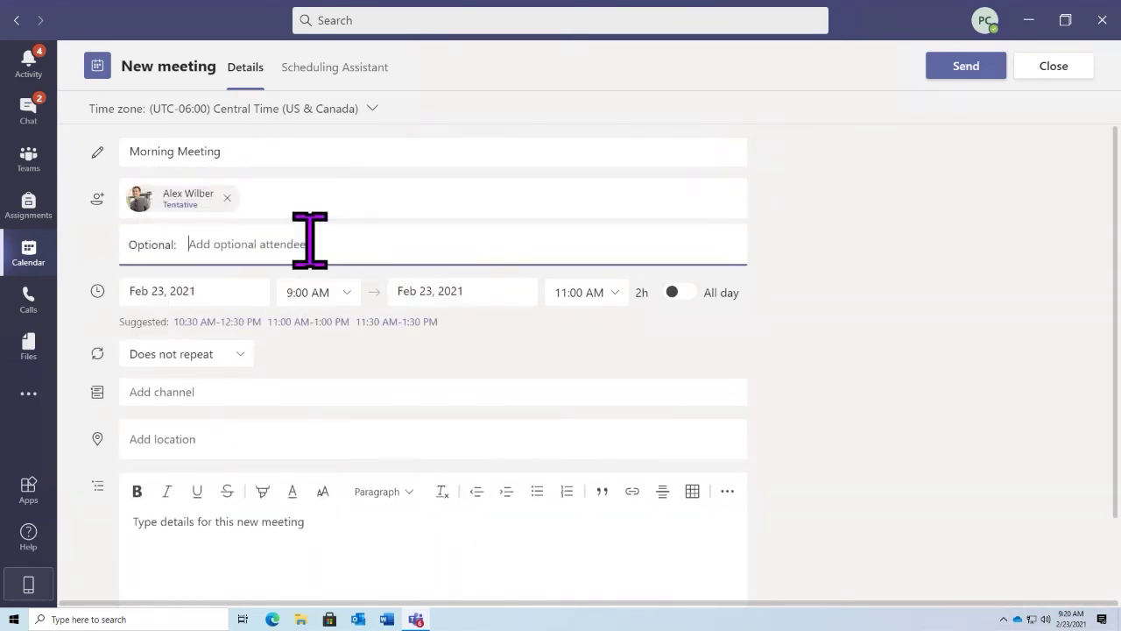
text(Sh)
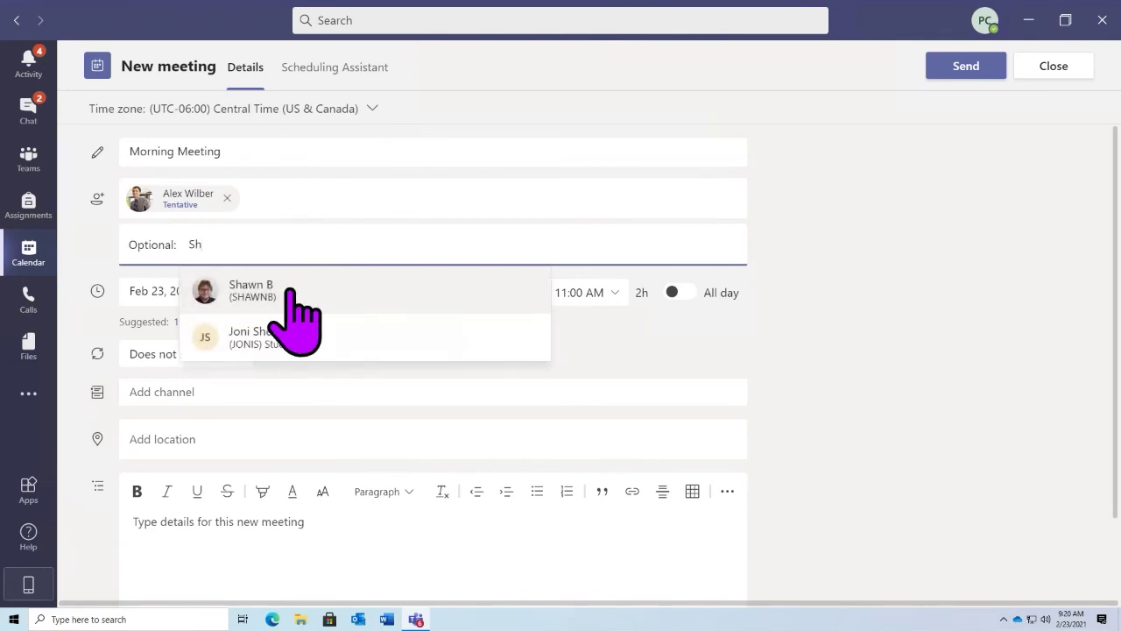
click(298, 293)
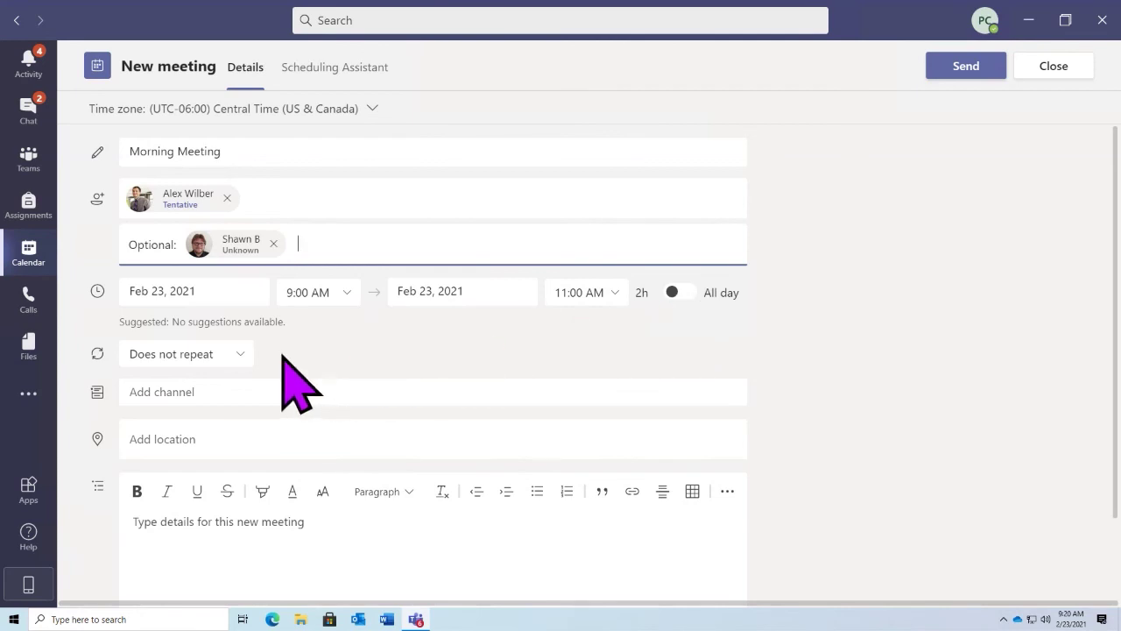
click(242, 354)
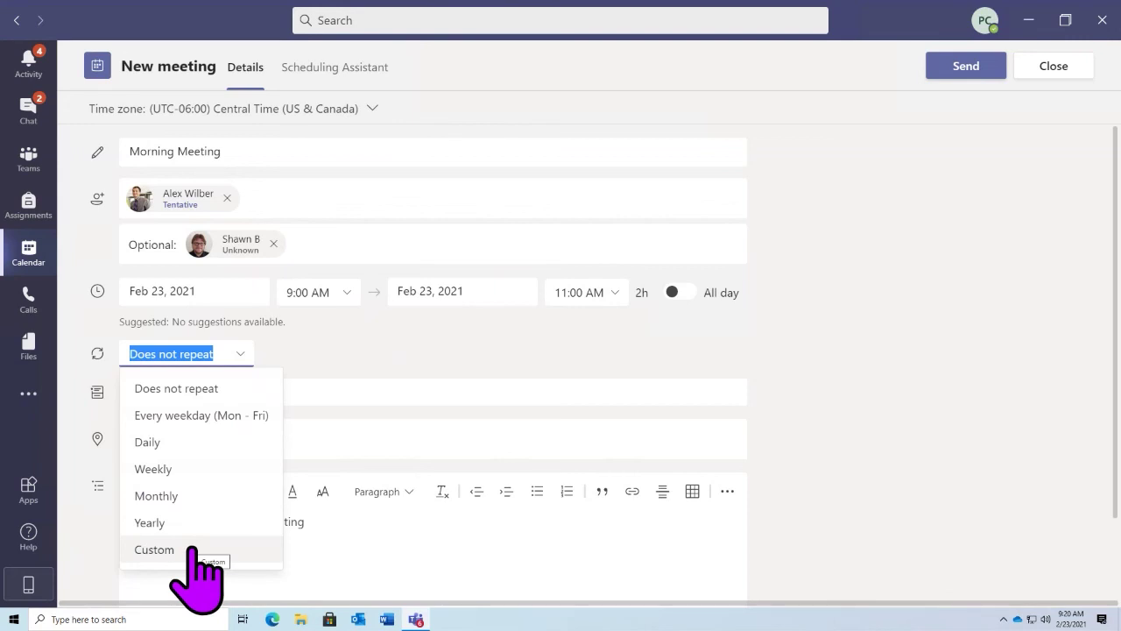
- Close the repeat choices, leaving the meeting set to Does not repeat
click(349, 354)
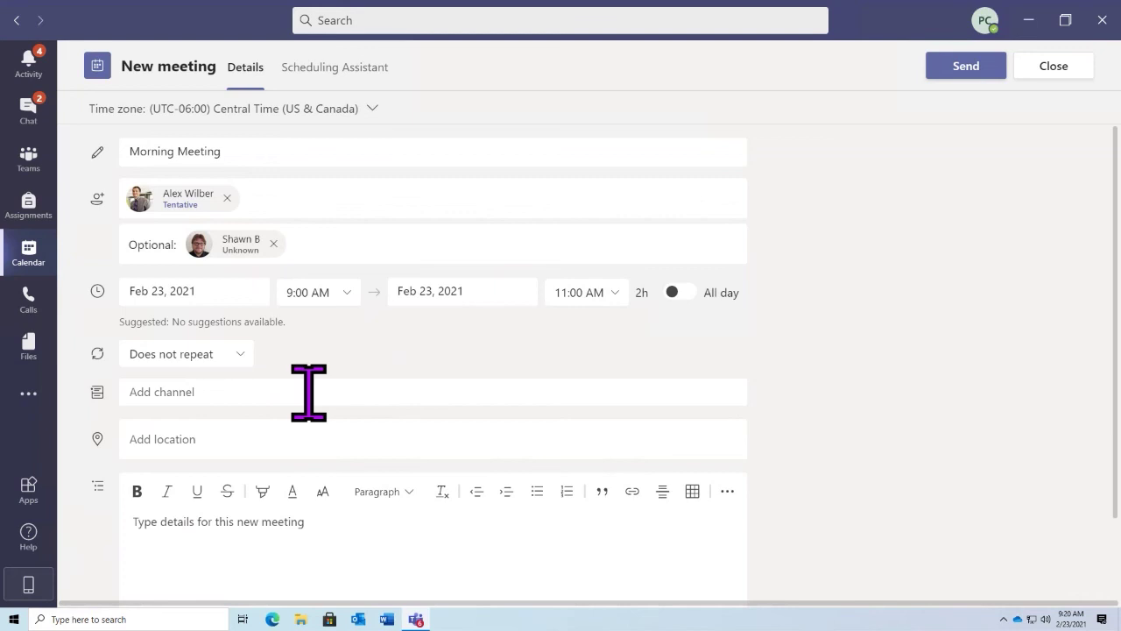
- Set the meeting's channel to Algebra > General and show attendees' availability in the Scheduling Assistant
click(212, 392)
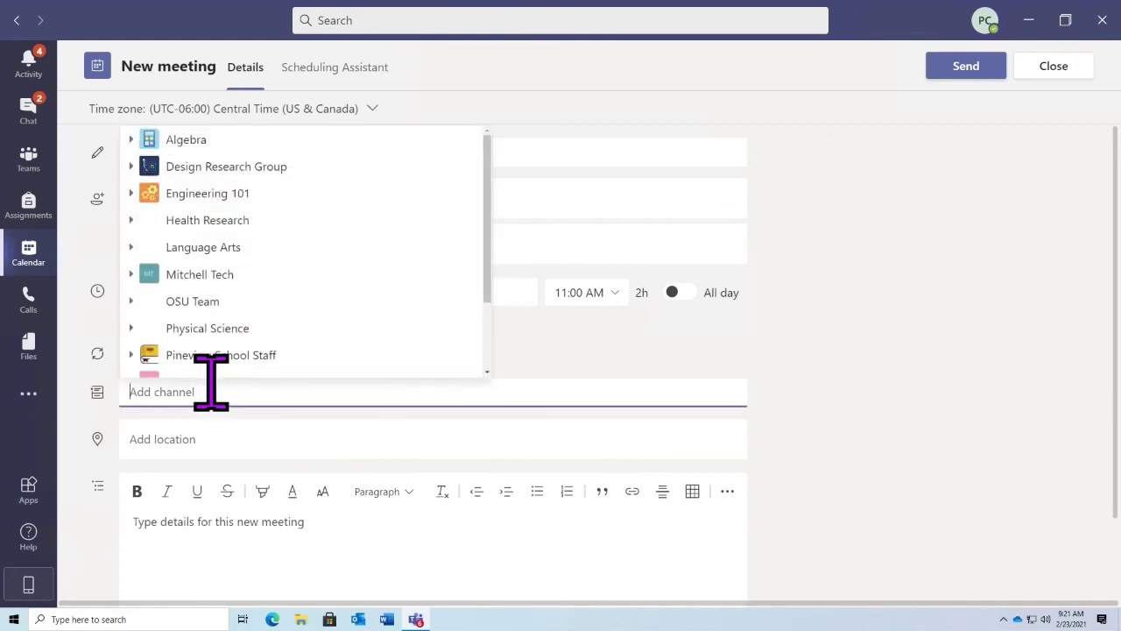
click(131, 139)
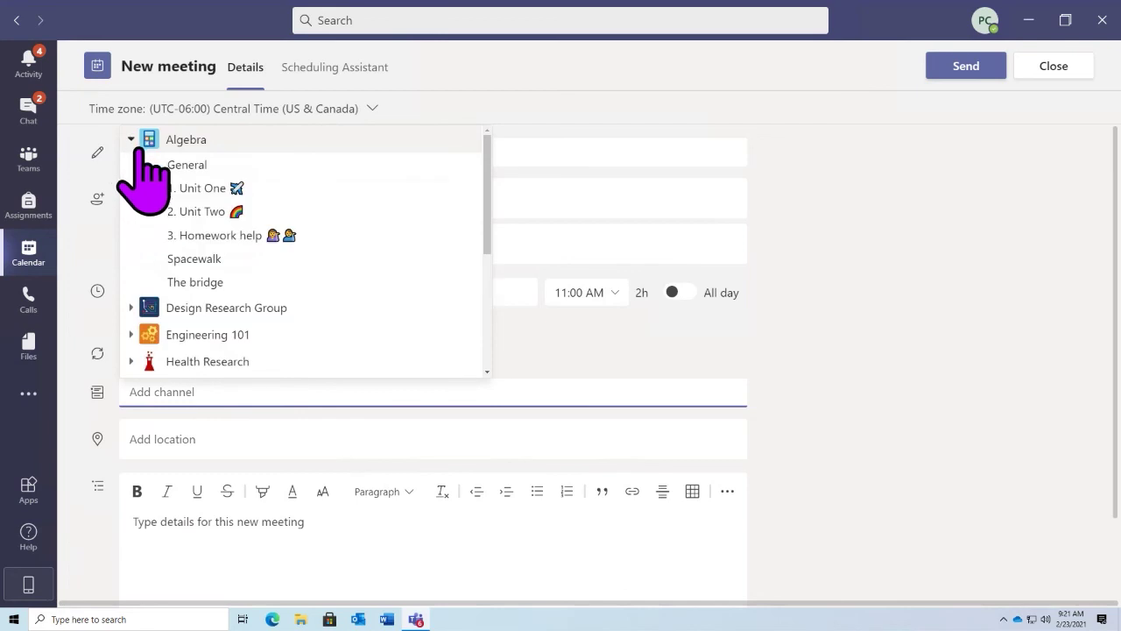
click(204, 165)
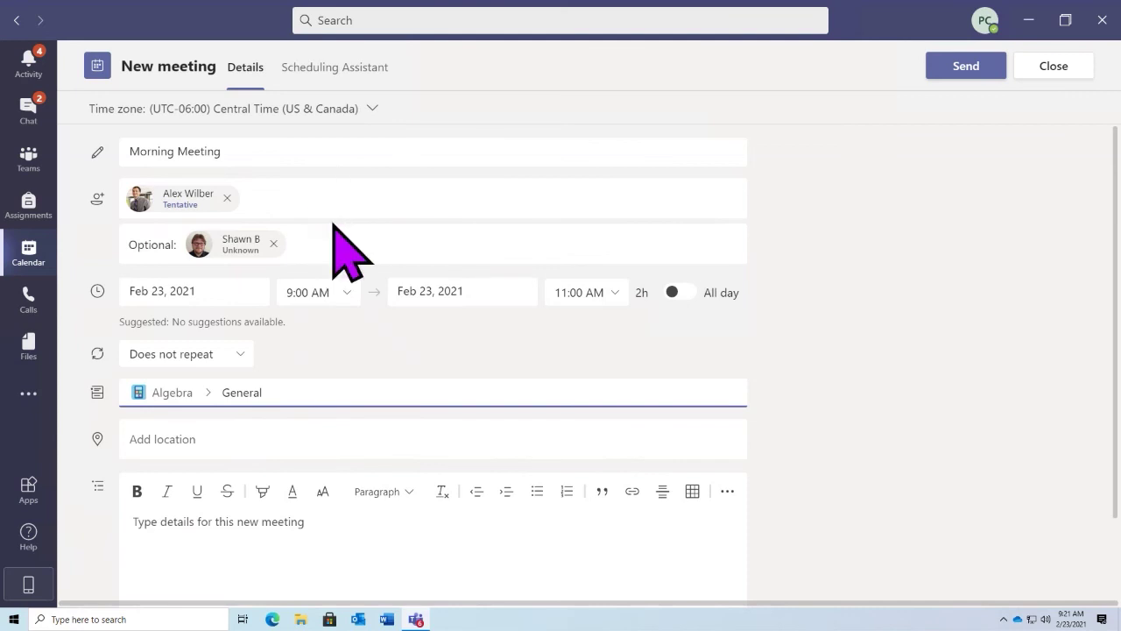
click(339, 352)
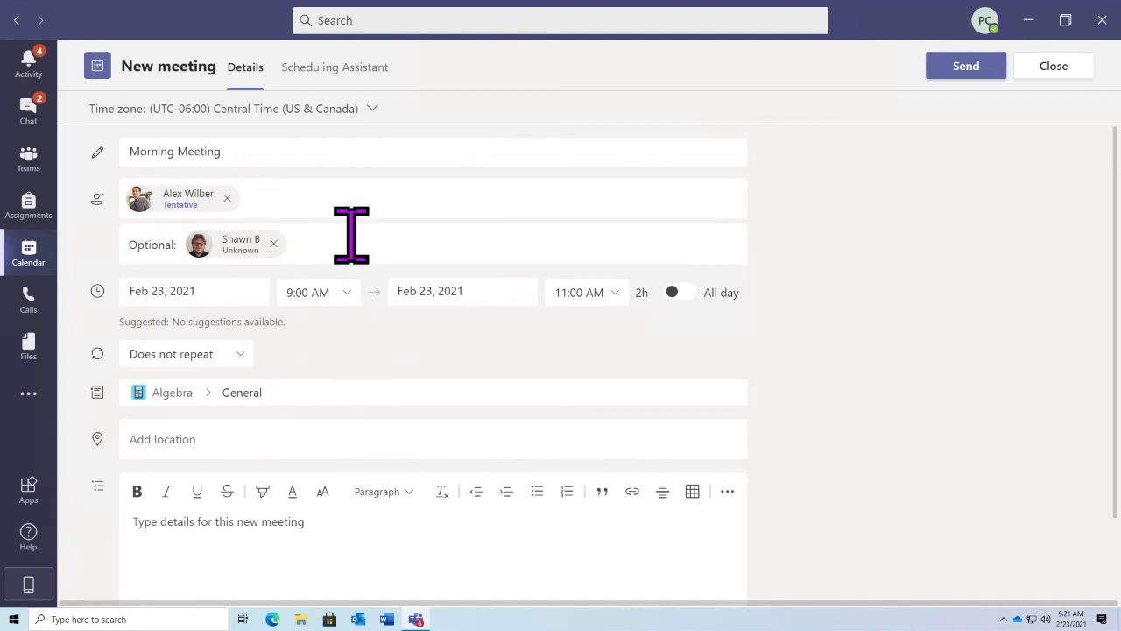
click(349, 79)
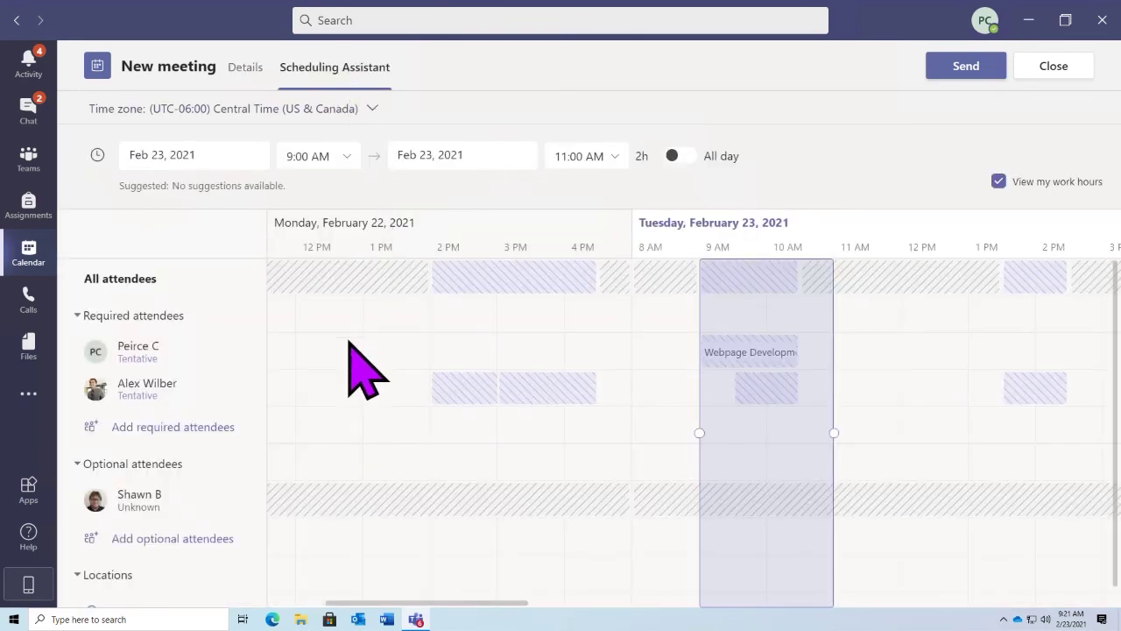
drag(719, 436, 806, 445)
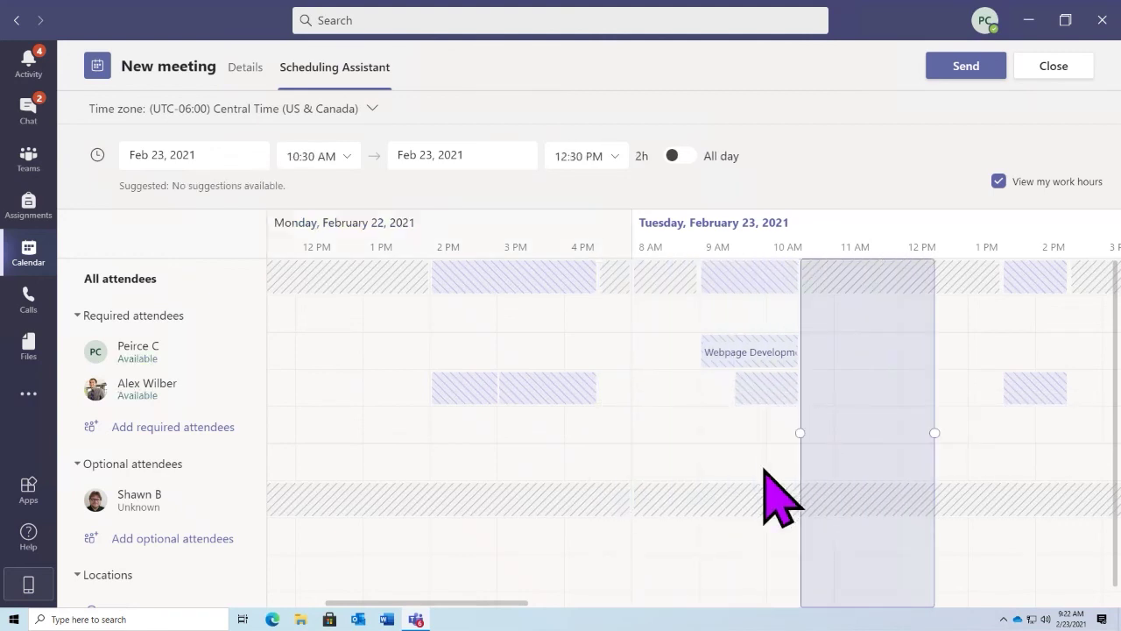
mouse_move(770, 359)
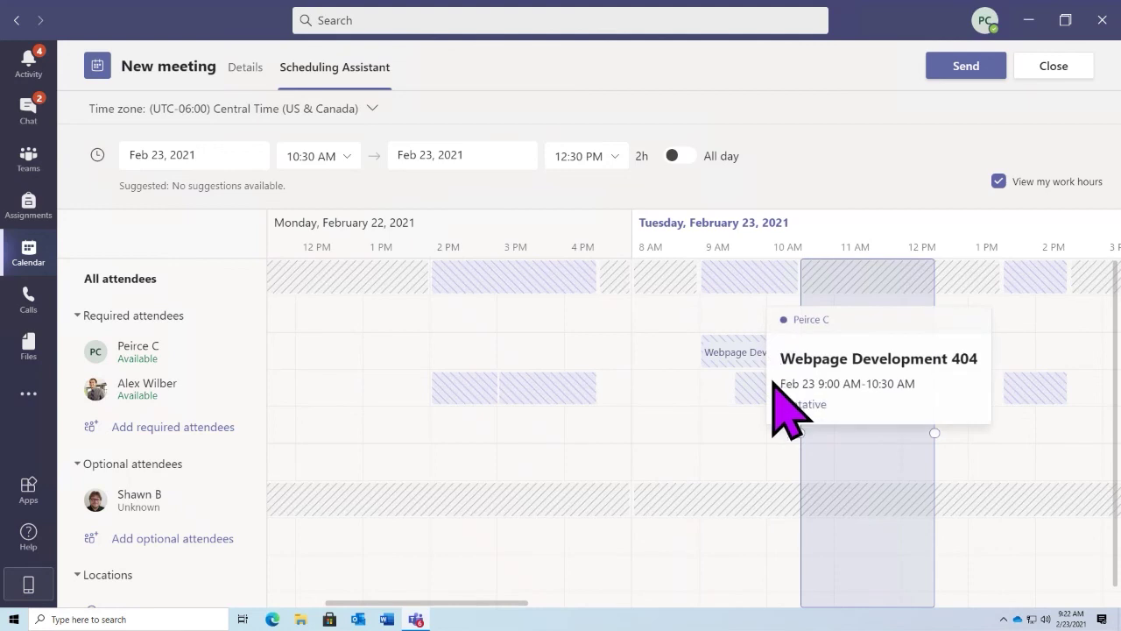
mouse_move(759, 392)
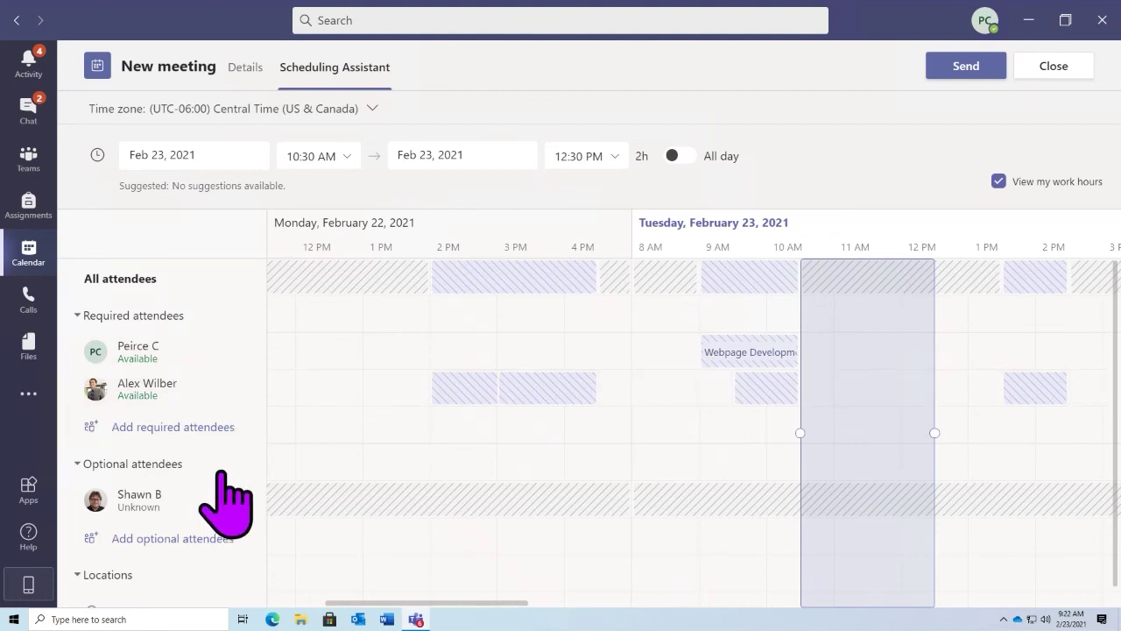
drag(842, 488, 701, 488)
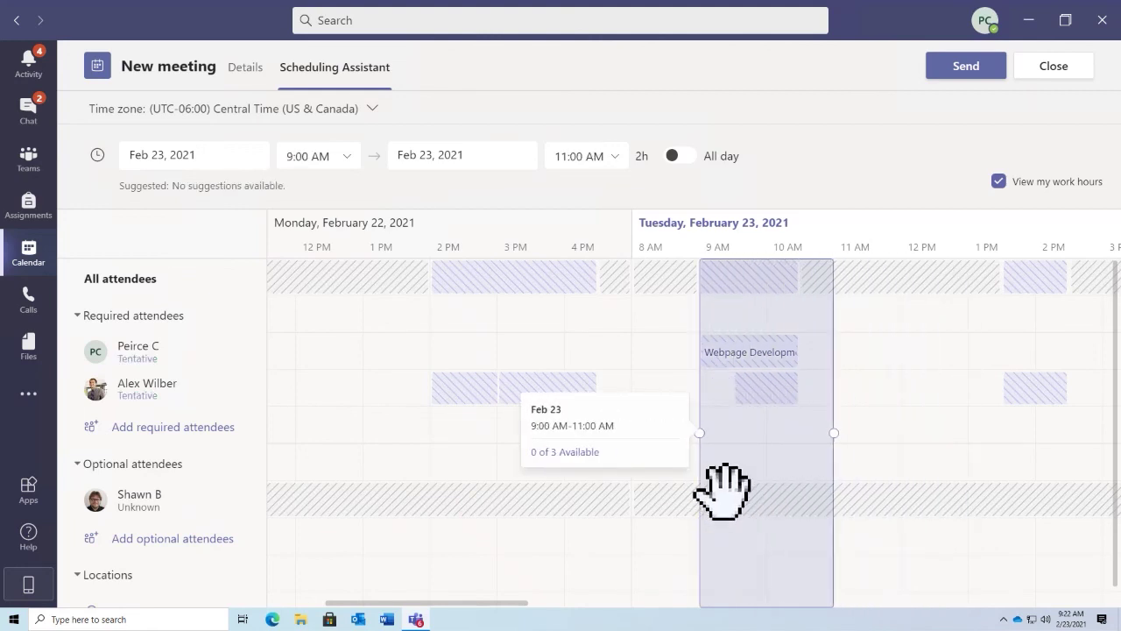
mouse_move(721, 450)
mouse_down()
mouse_move(745, 464)
mouse_move(737, 452)
mouse_up()
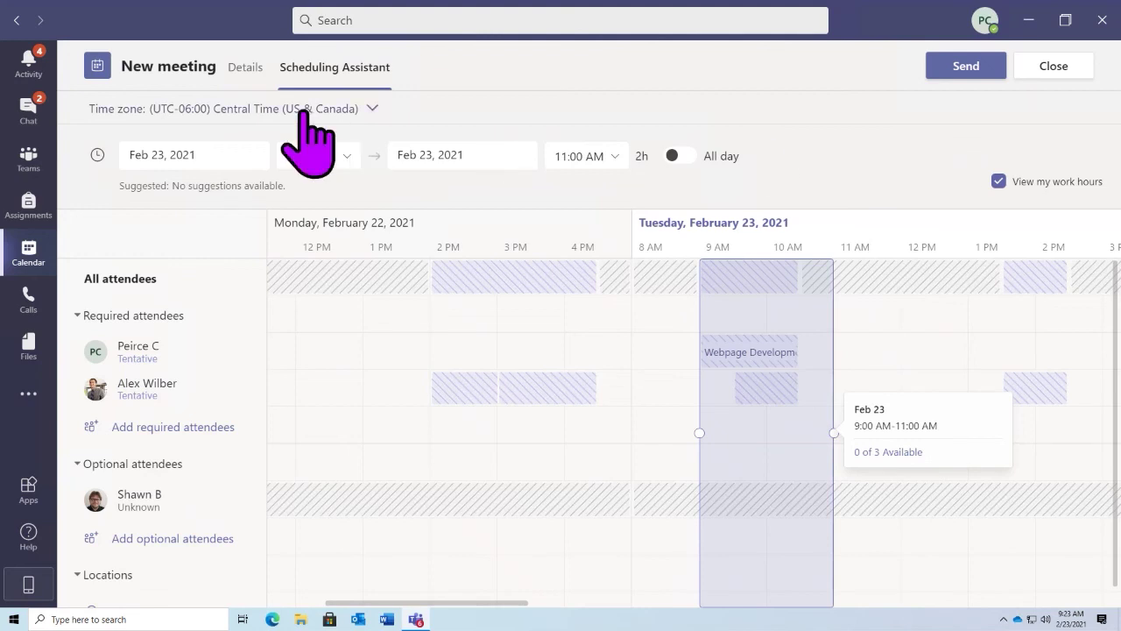
- Retitle the meeting 'Morning Meeting - Teams' on the Details form and send it
click(252, 78)
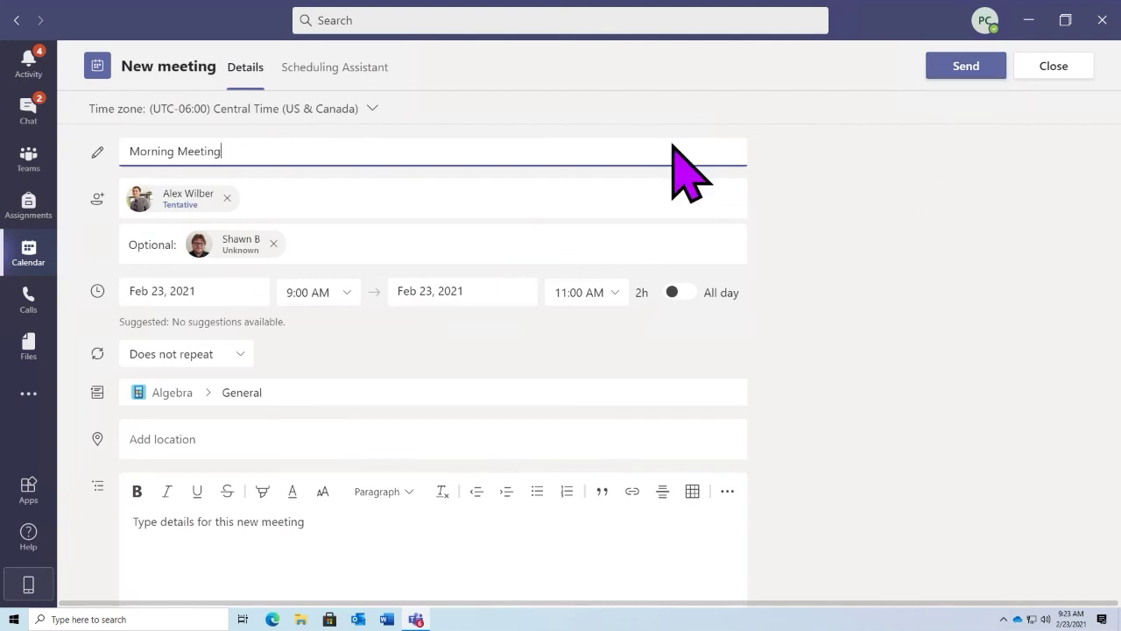
text(-Teams)
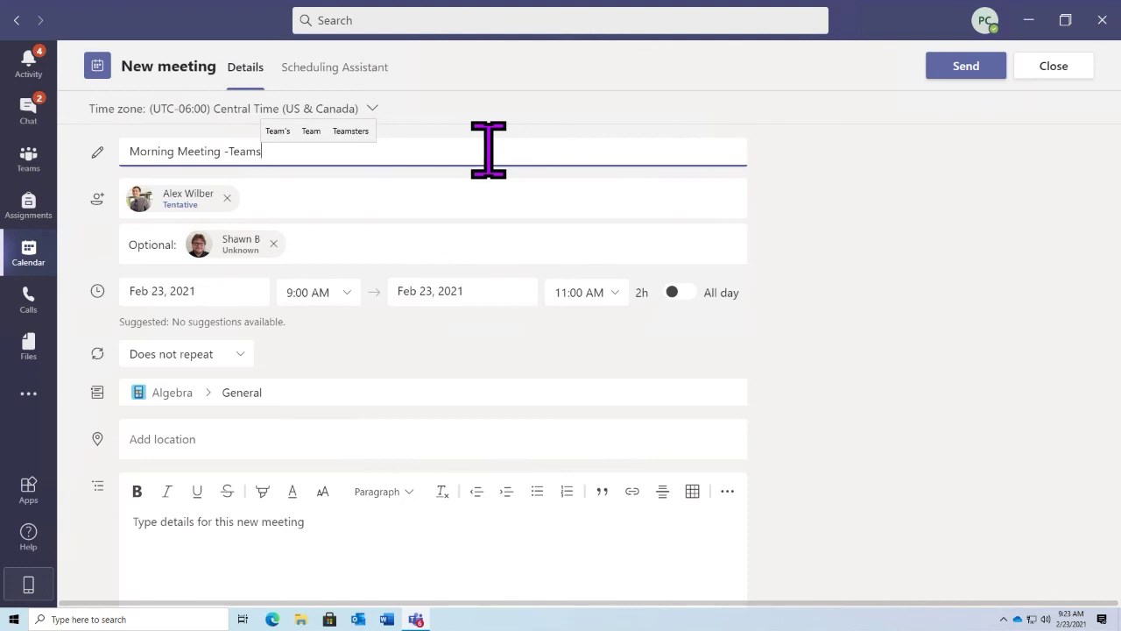
click(230, 158)
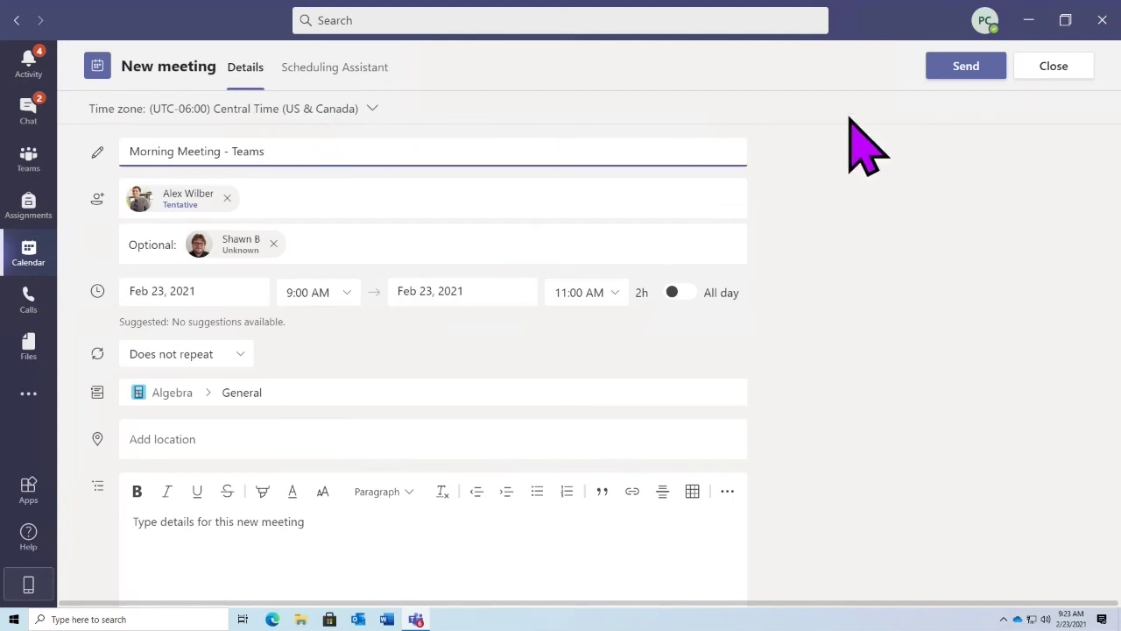
click(960, 69)
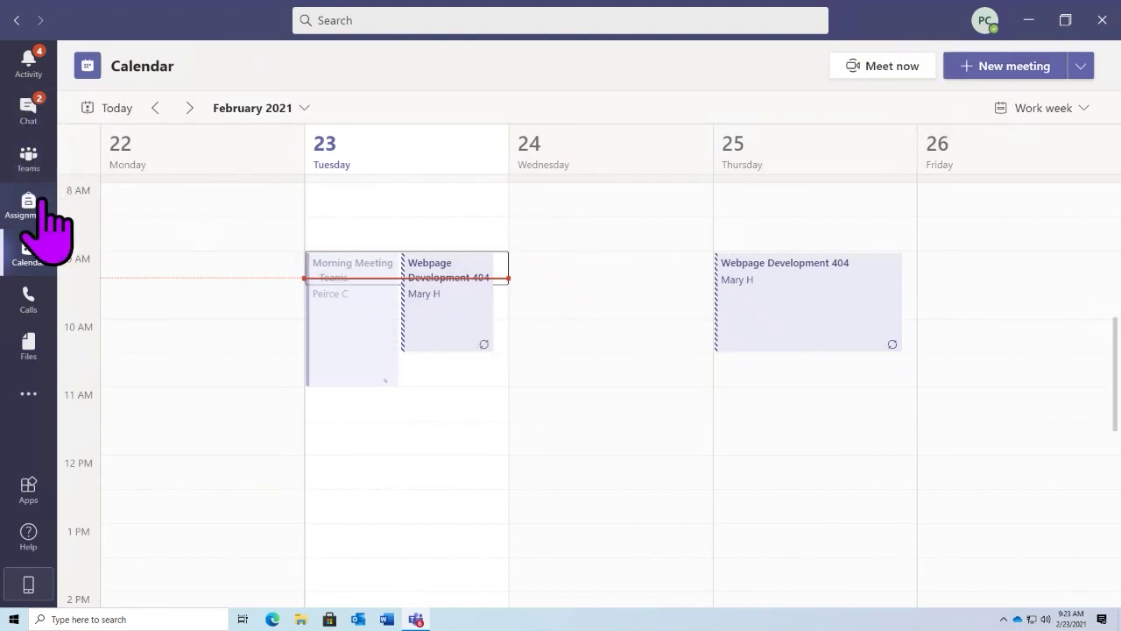
- Open the Algebra > General channel and view the meeting post's details
click(40, 162)
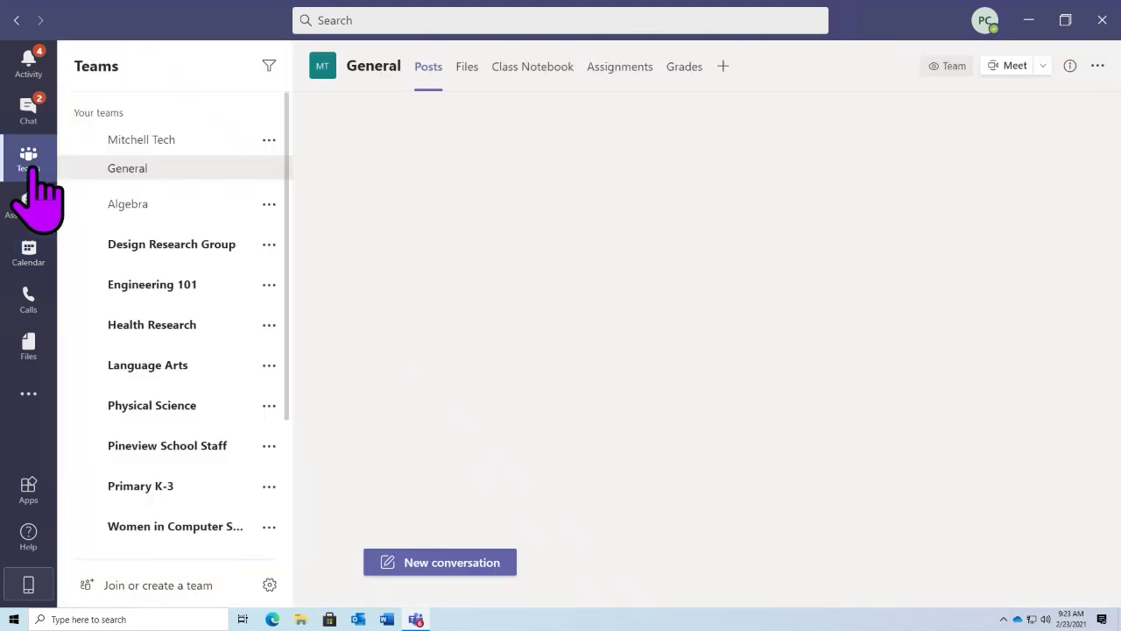
click(86, 208)
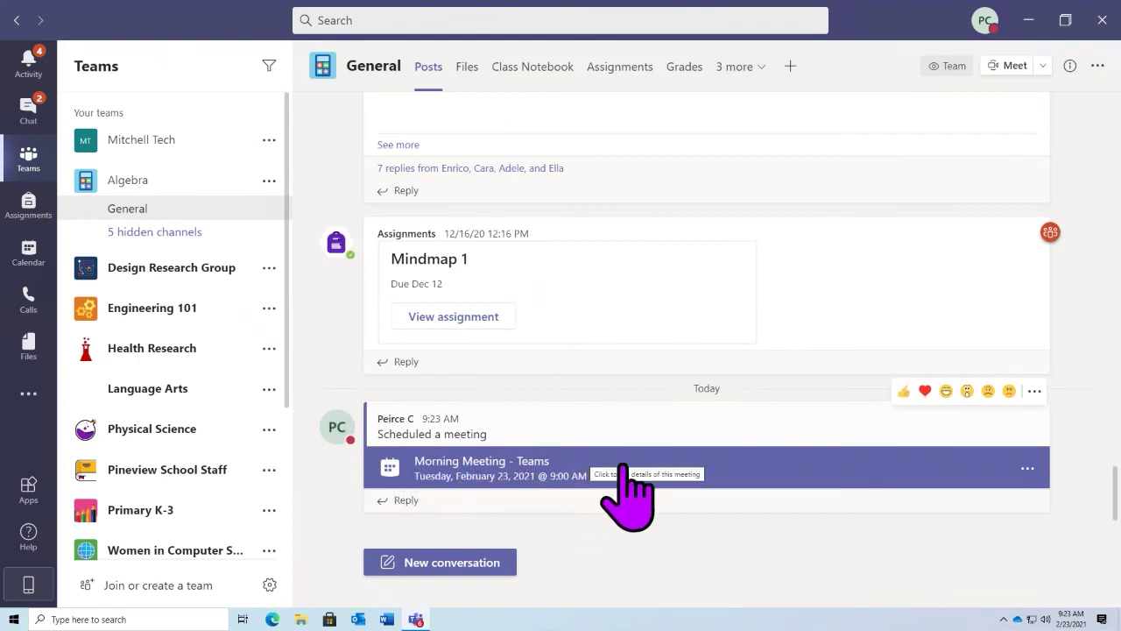
click(1029, 469)
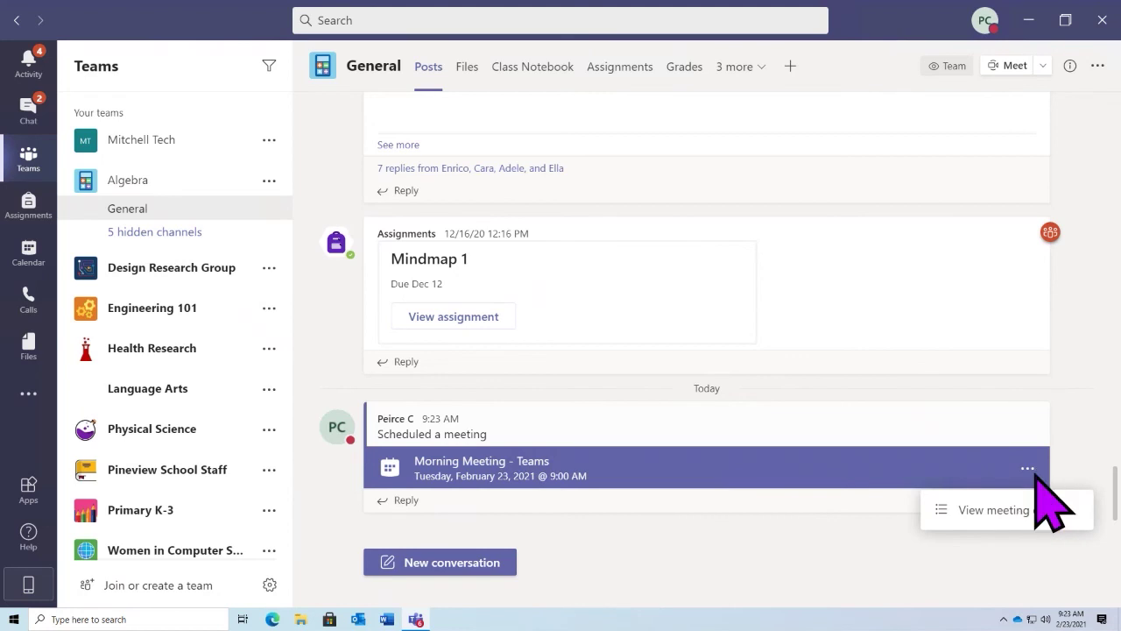
click(795, 471)
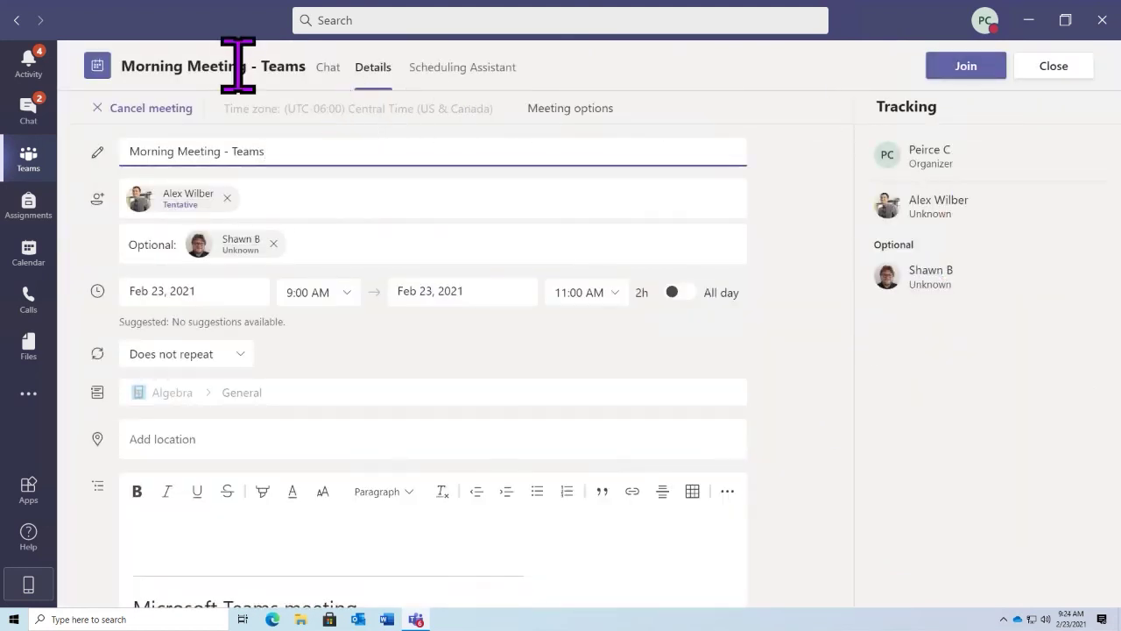
- Return to the channel posts, start a reply under the meeting post, then minimize Teams
click(16, 21)
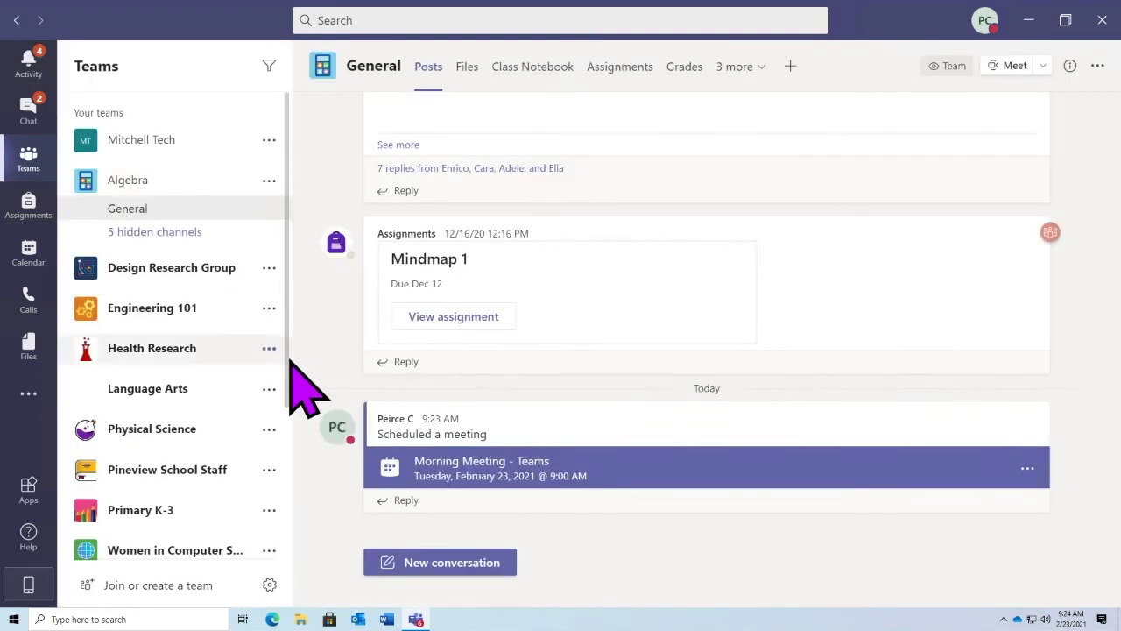
click(425, 506)
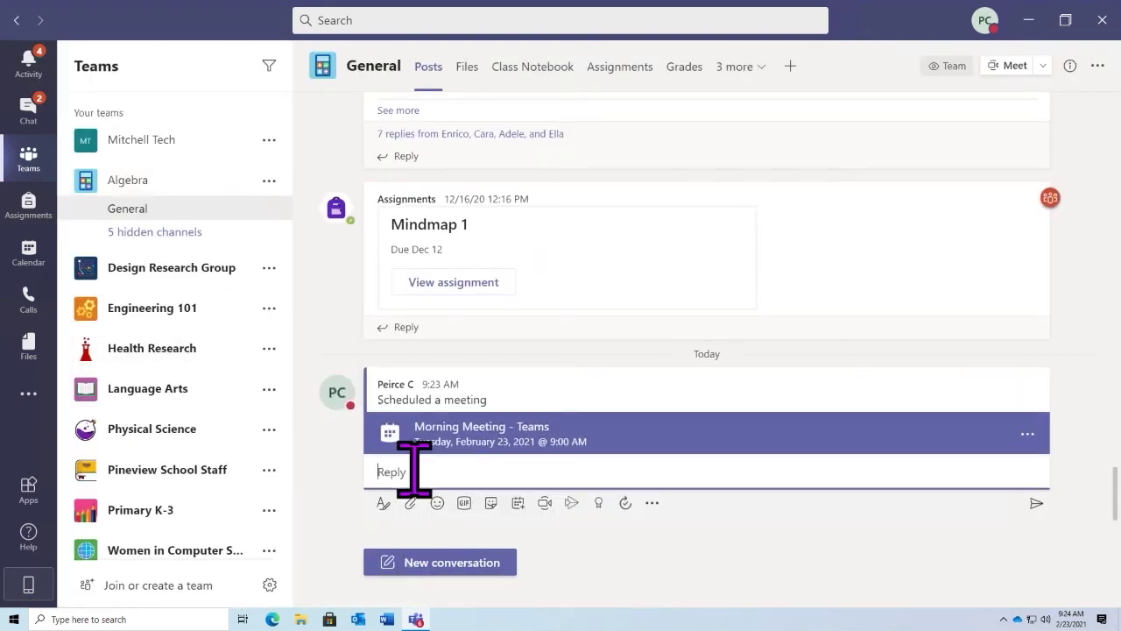
mouse_move(450, 375)
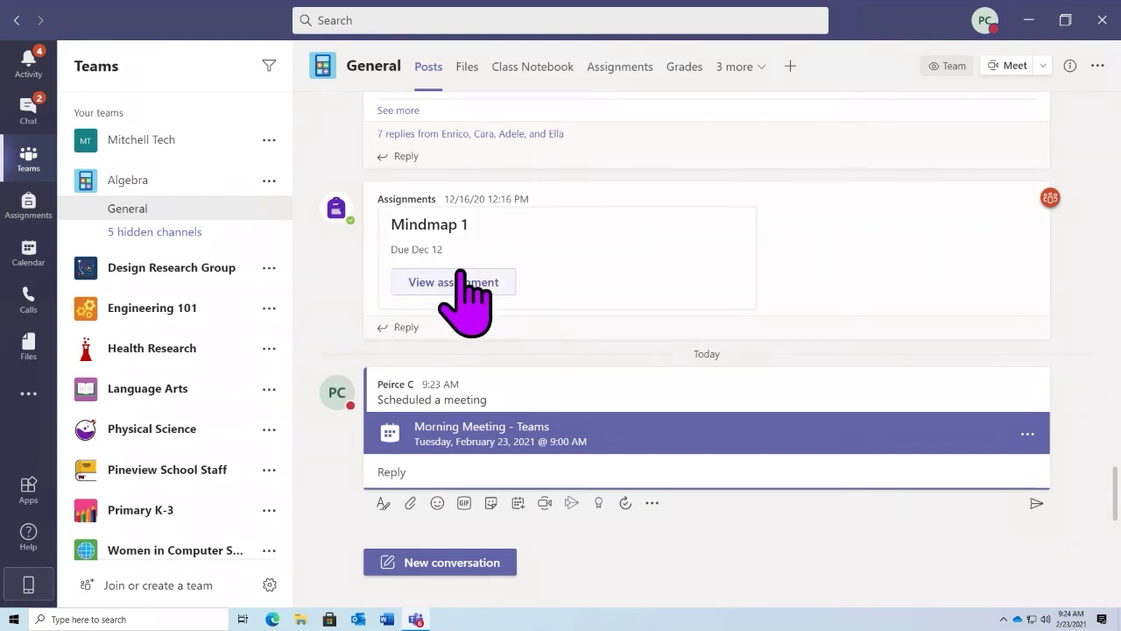
click(1029, 19)
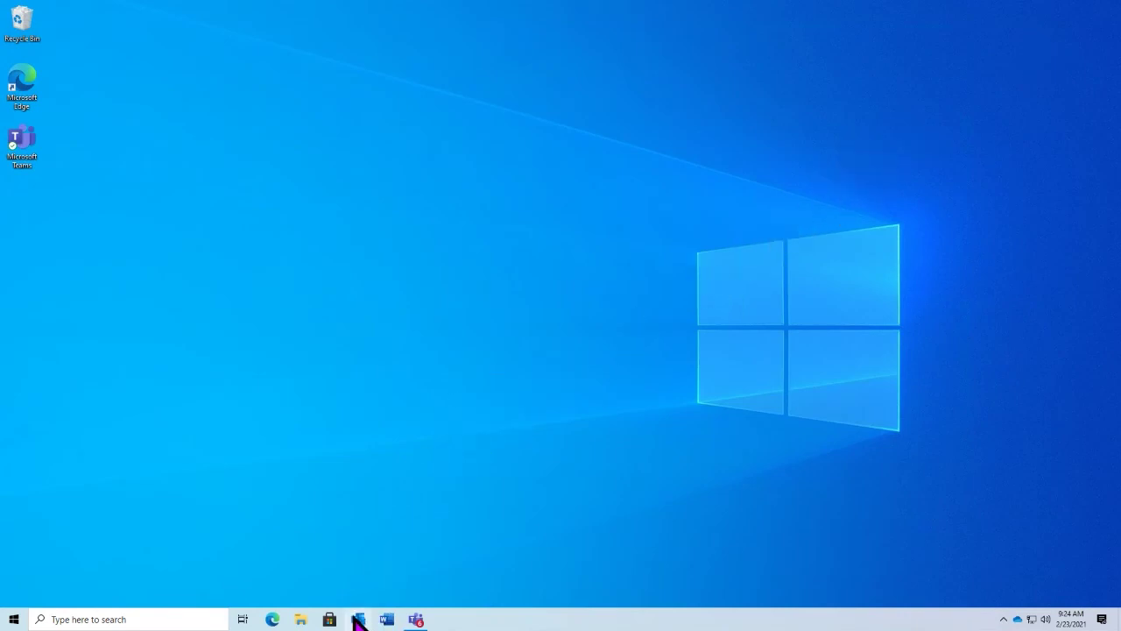
- Open the Start menu app list and jump to apps starting with O
click(14, 618)
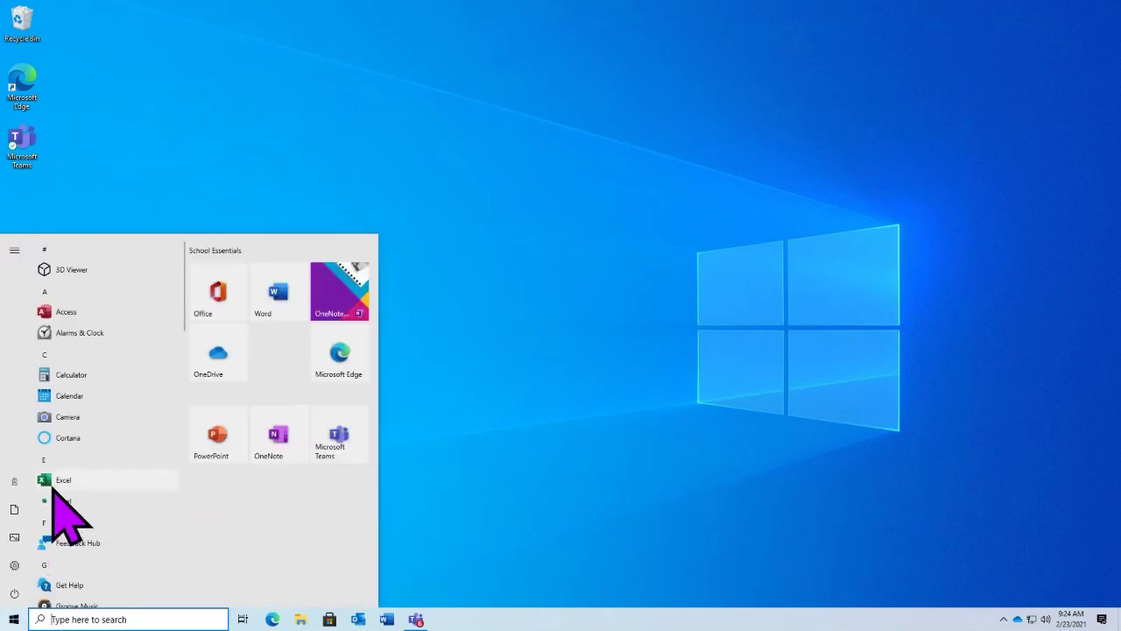
click(55, 460)
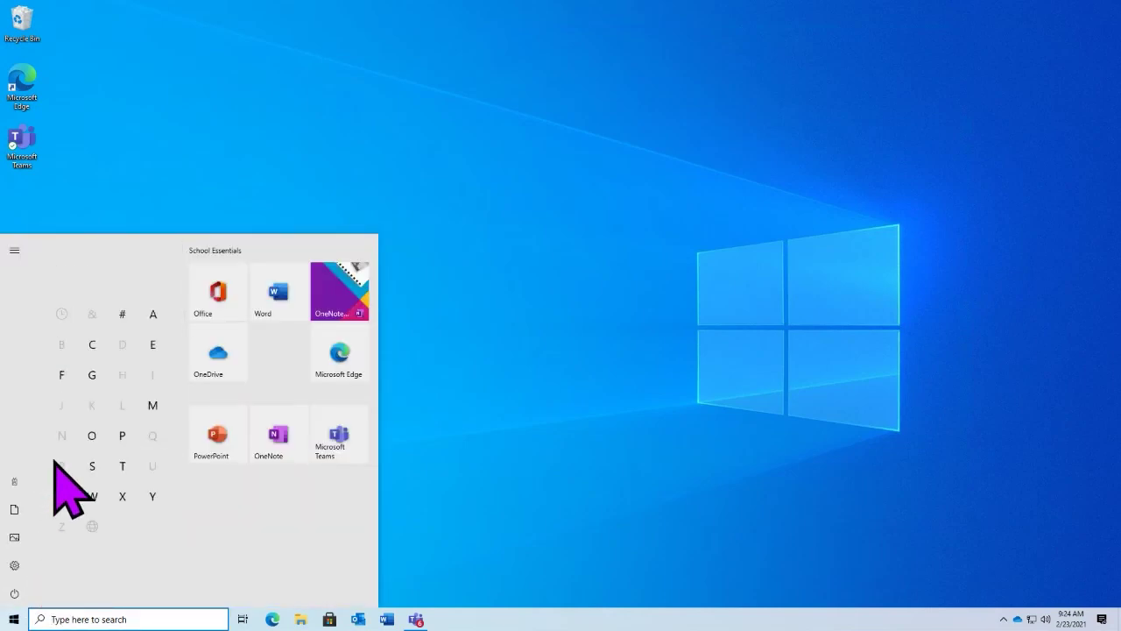
click(92, 435)
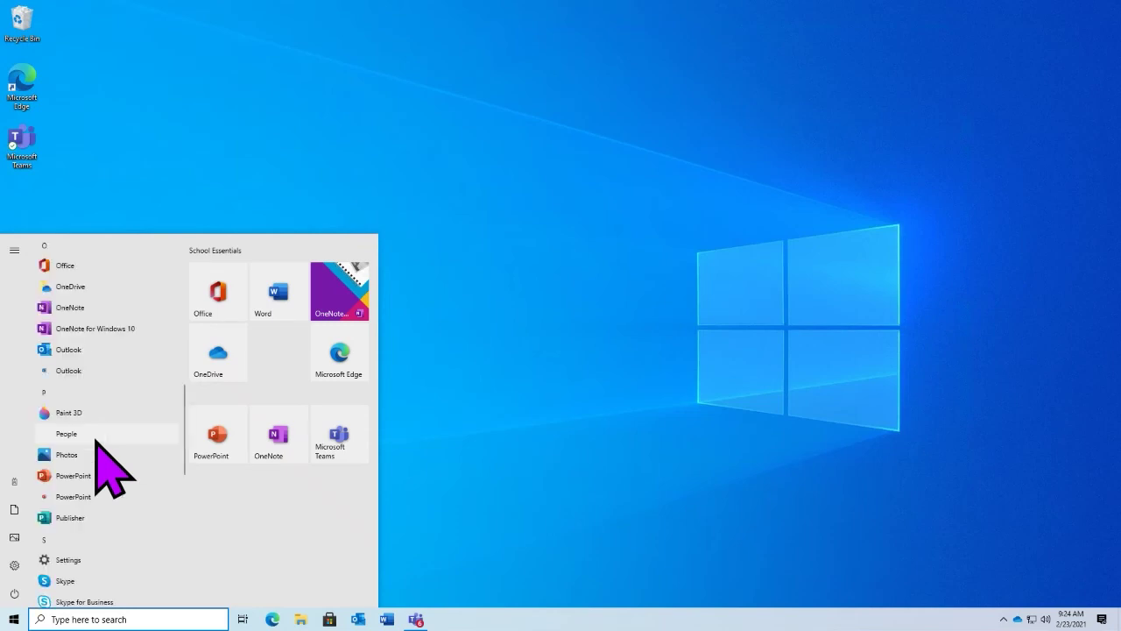